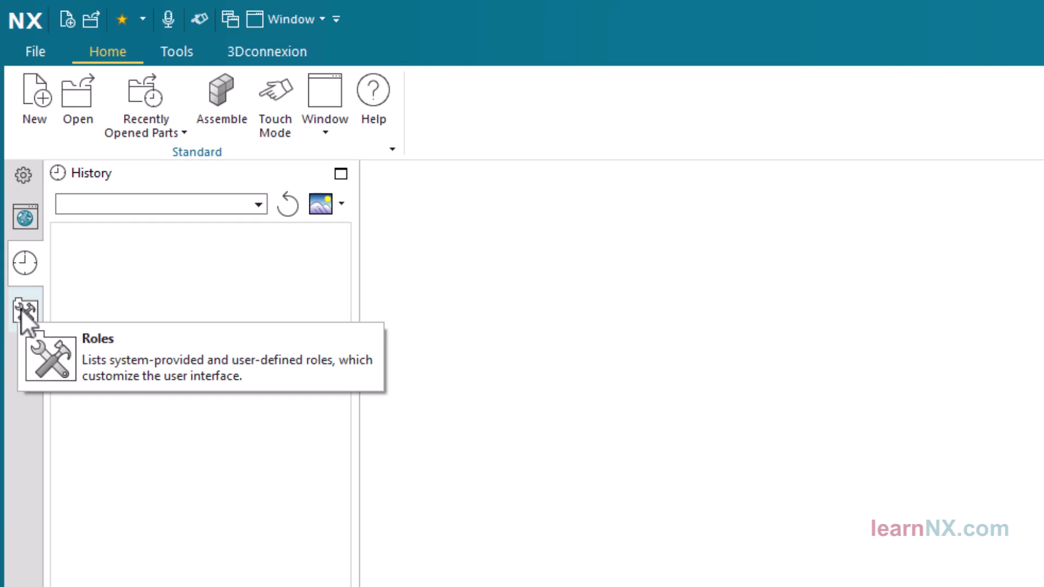
Step: Load the Advanced role from the Content group of the Roles list
left_click(21, 308)
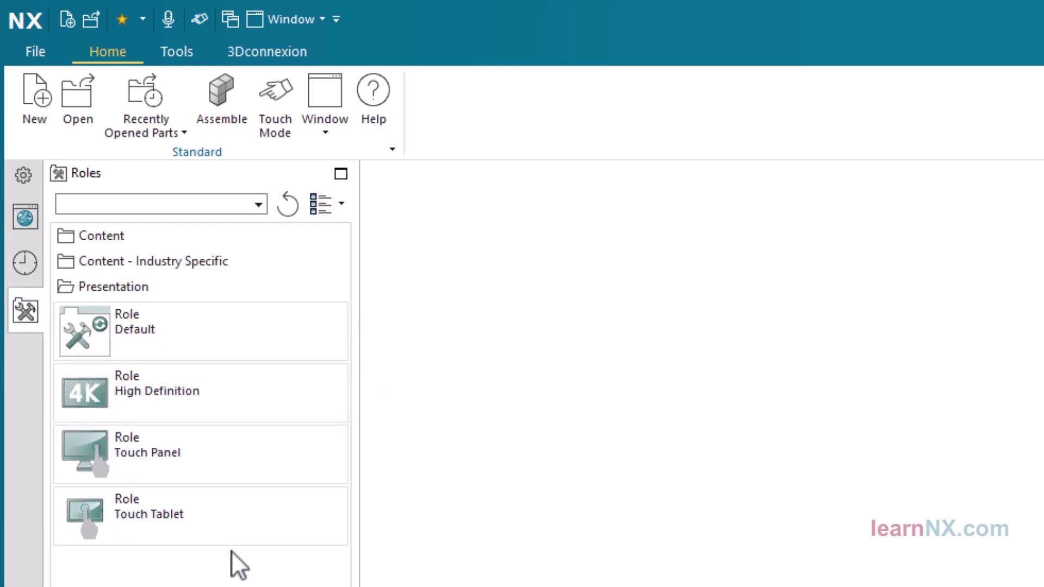
left_click(243, 236)
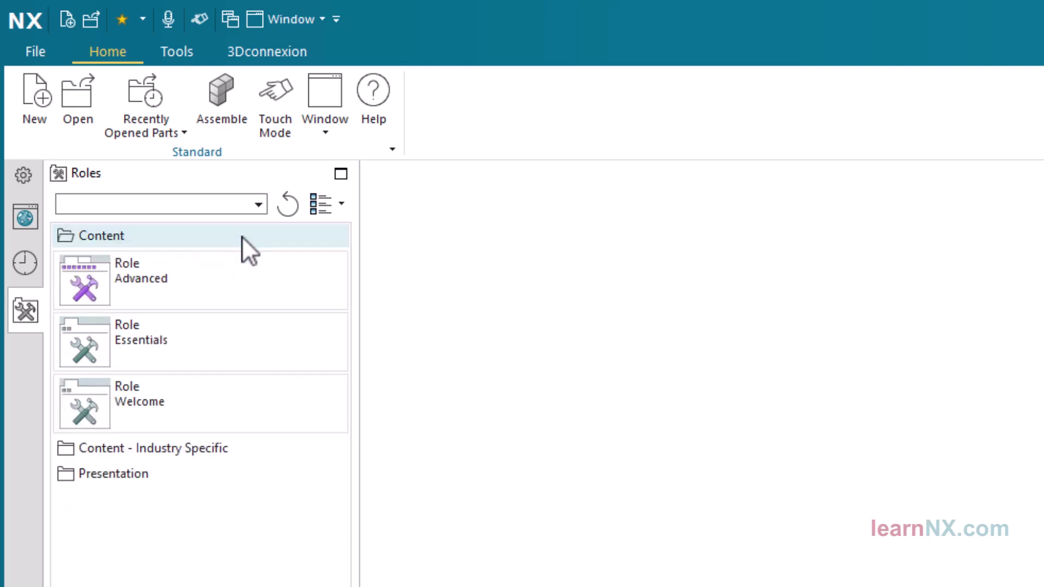
left_click(250, 286)
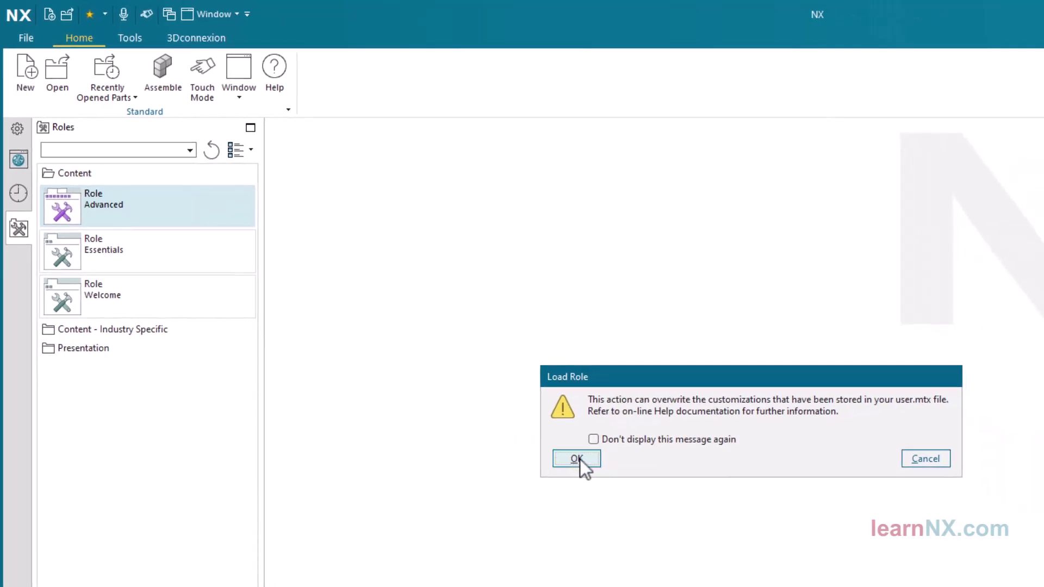
left_click(577, 459)
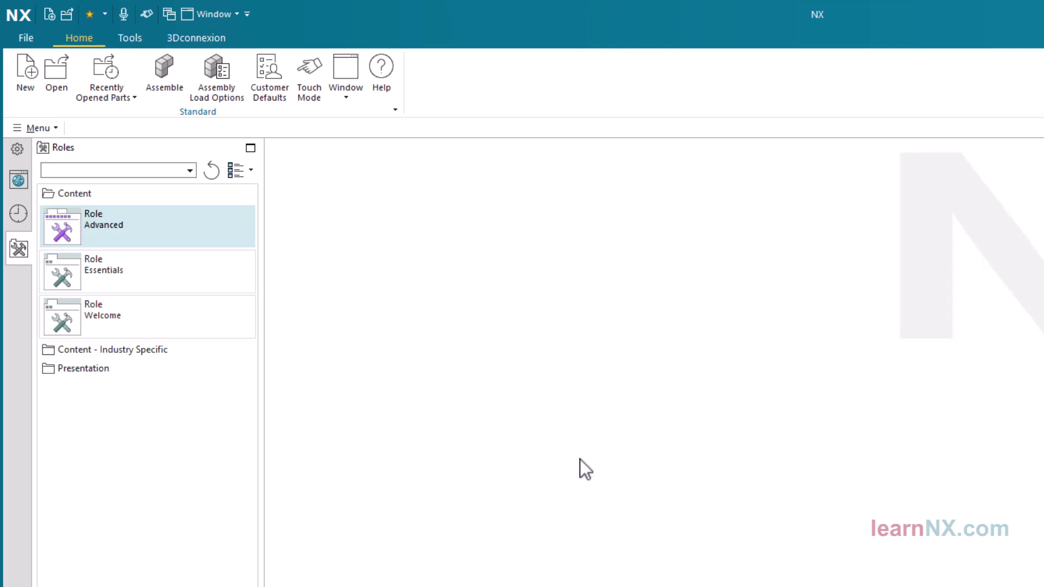
key("ctrl+2")
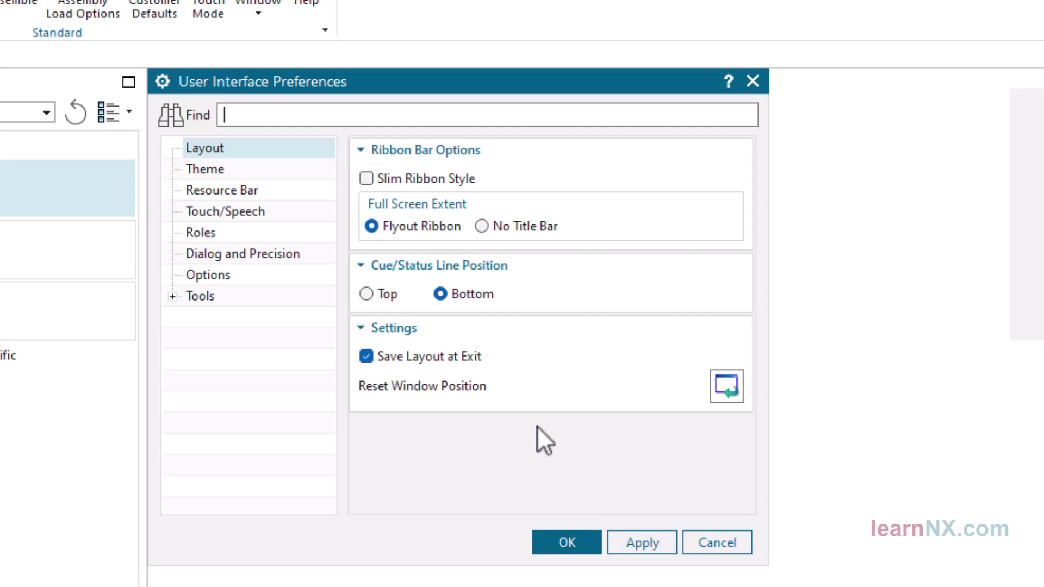
Step: Apply the Light Gray interface theme
left_click(306, 166)
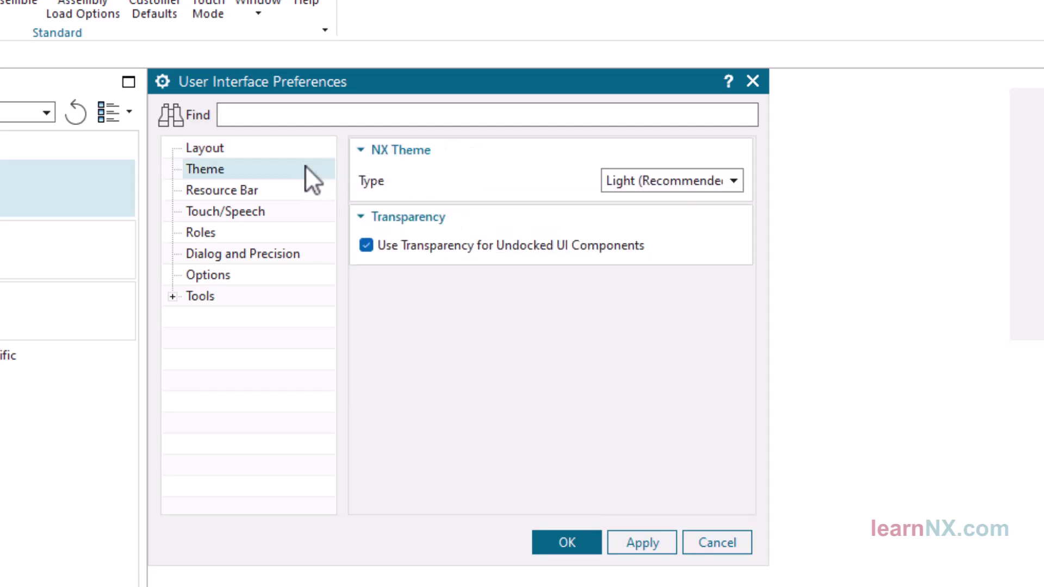
left_click(676, 182)
left_click(675, 221)
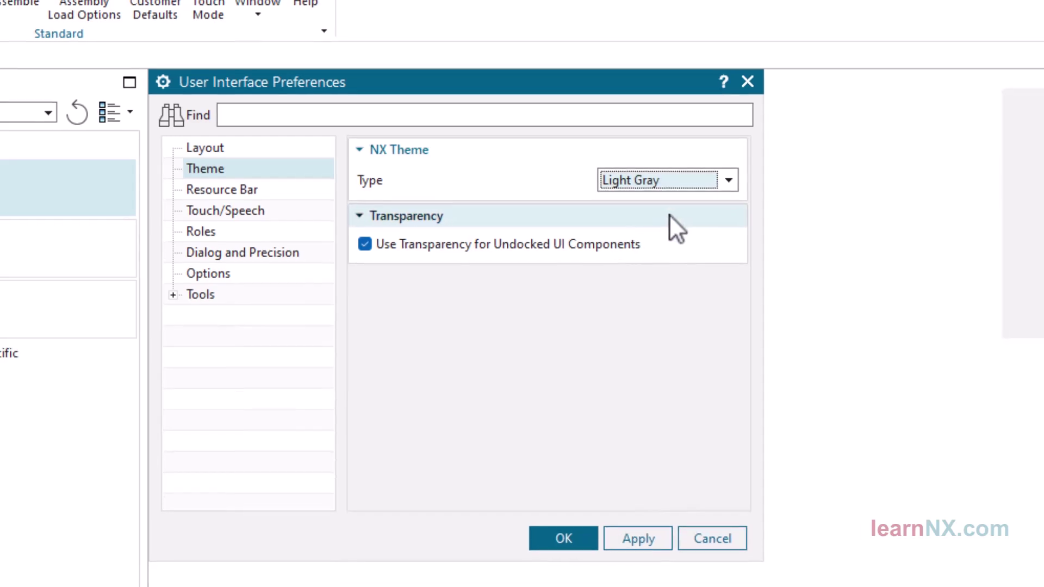
left_click(642, 542)
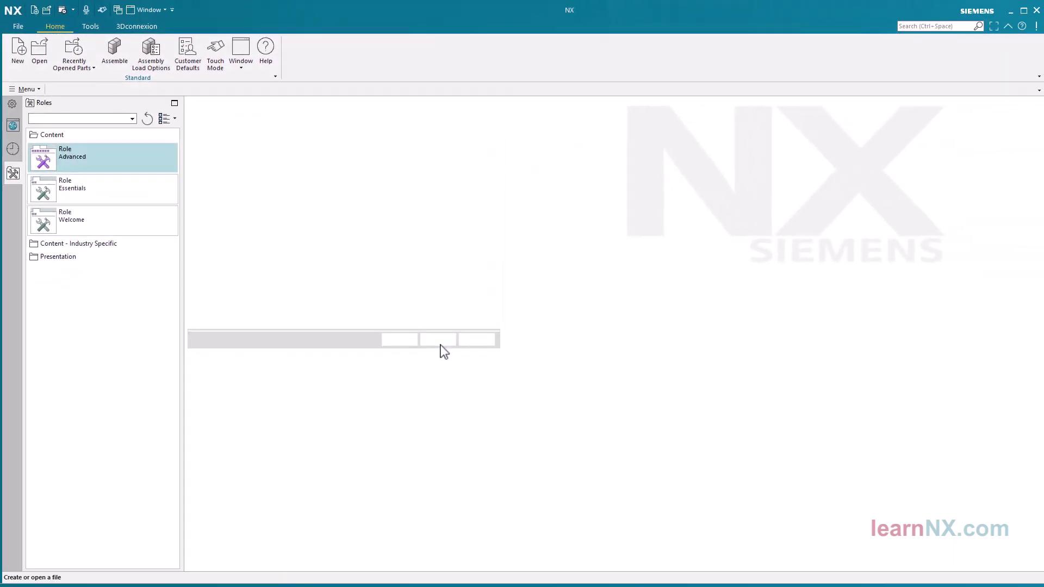
Step: Switch to the Dark theme and apply it
left_click(482, 154)
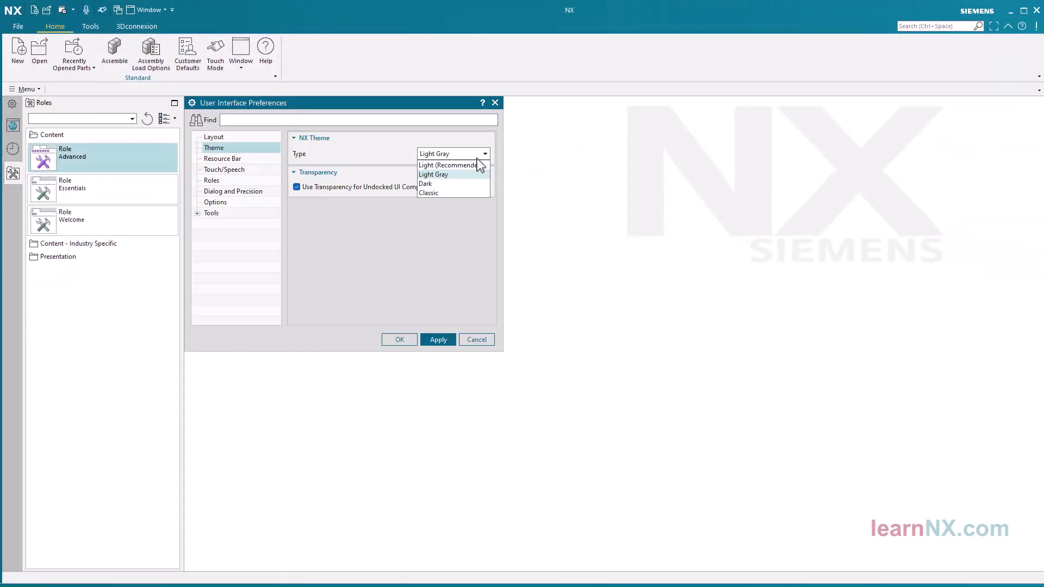
left_click(462, 184)
left_click(438, 340)
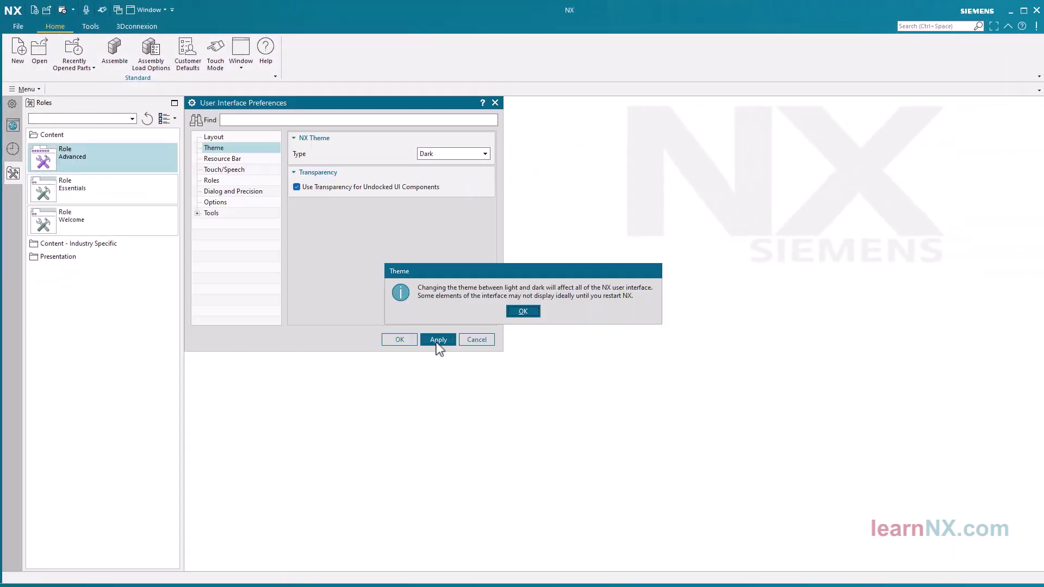
left_click(527, 314)
Step: Apply another theme, ending on Light (Recommended), and show the Resource Bar preferences
left_click(482, 154)
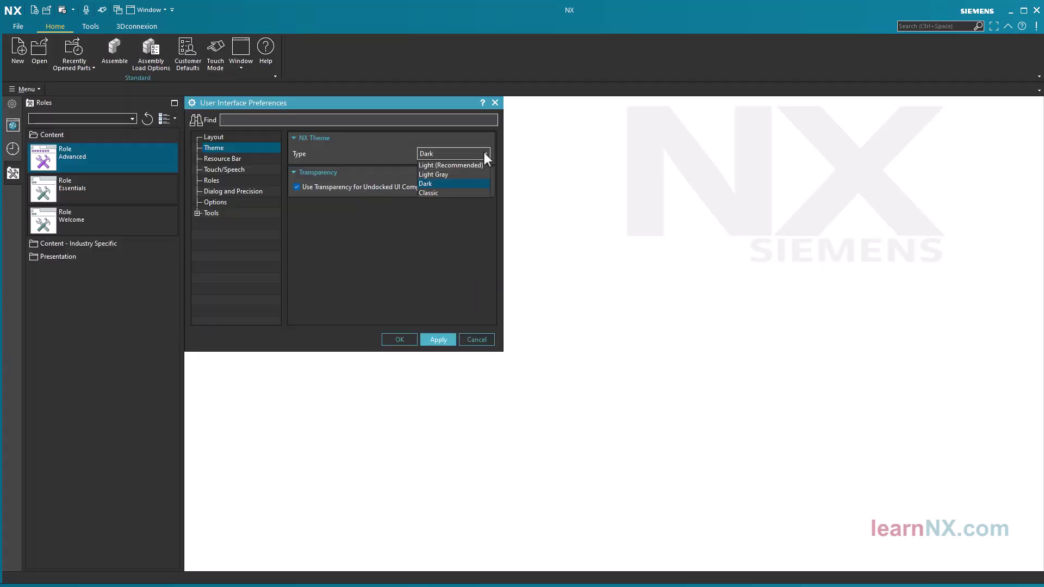
left_click(452, 194)
left_click(438, 340)
left_click(523, 311)
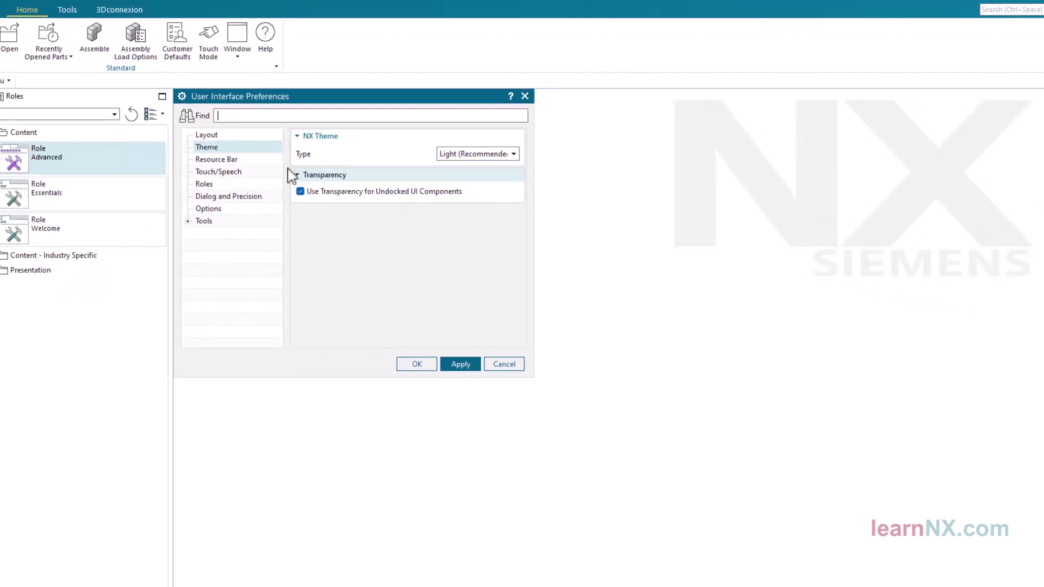
left_click(268, 165)
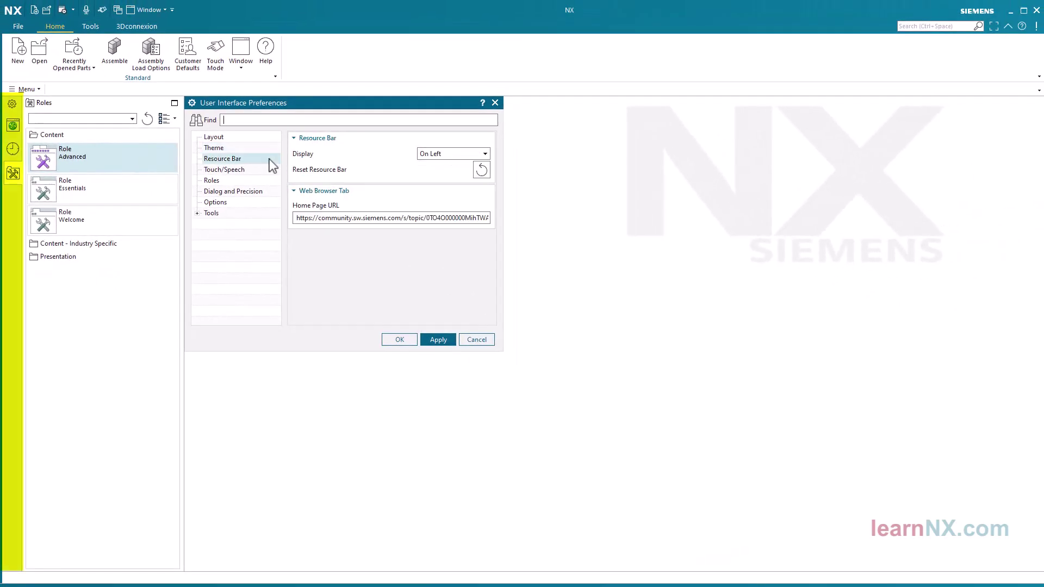
Step: Place the resource bar On Right and apply it
left_click(447, 155)
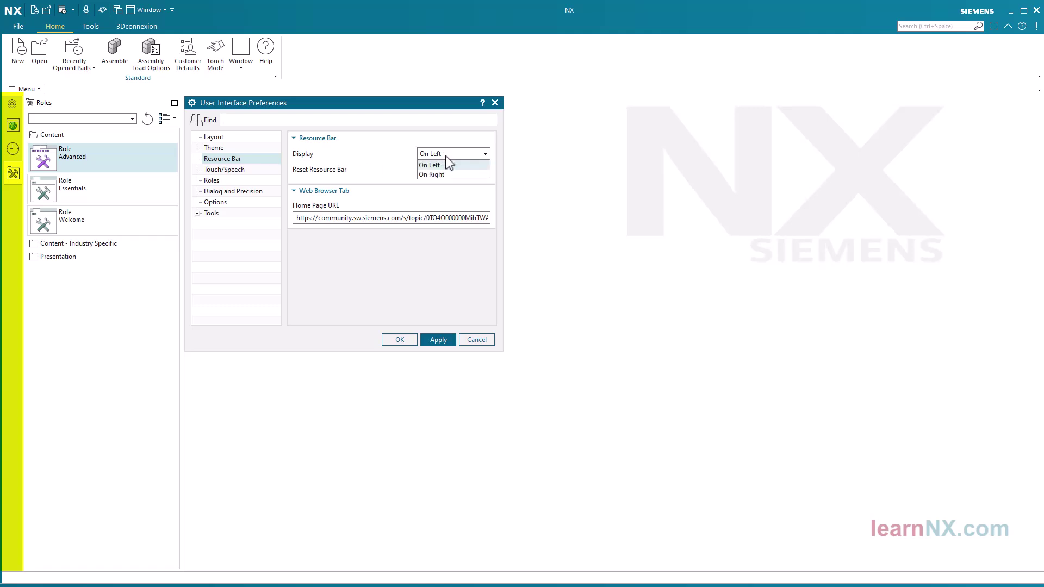
left_click(450, 173)
left_click(451, 340)
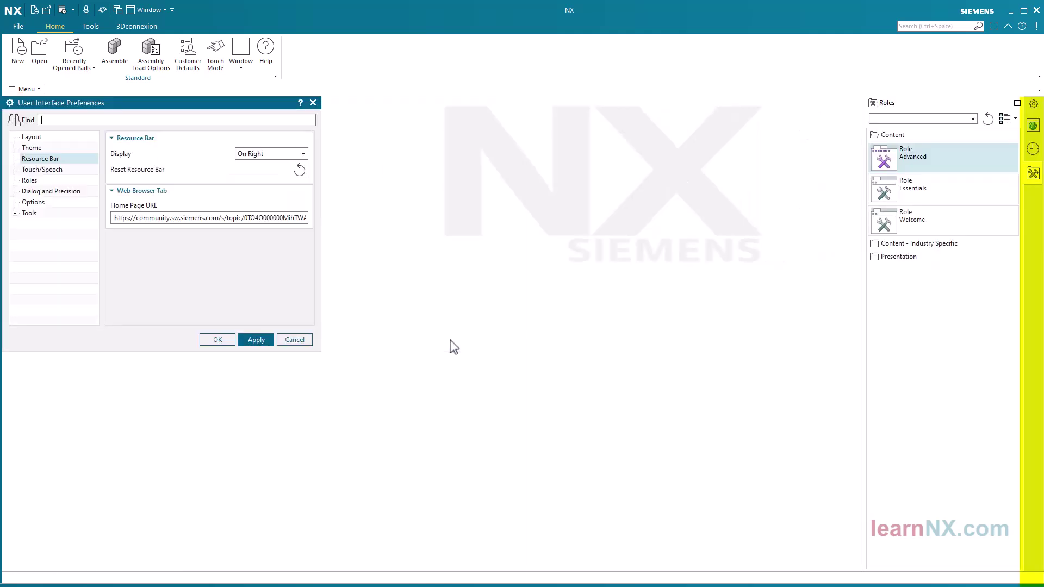
Step: Put the resource bar back On Left, check Dialog and Precision, and confirm with OK
left_click(298, 155)
left_click(274, 164)
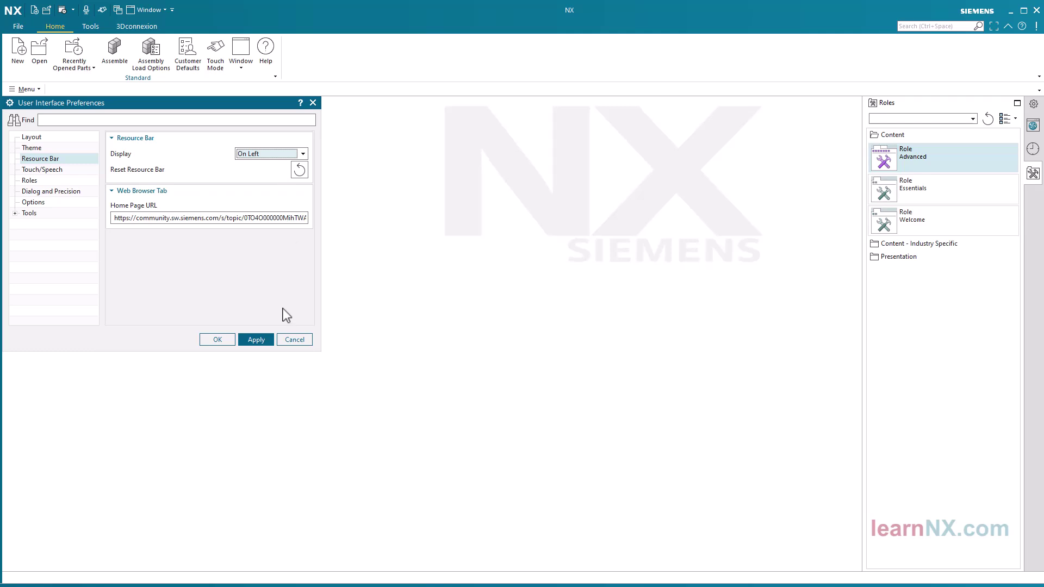
left_click(256, 339)
left_click(242, 193)
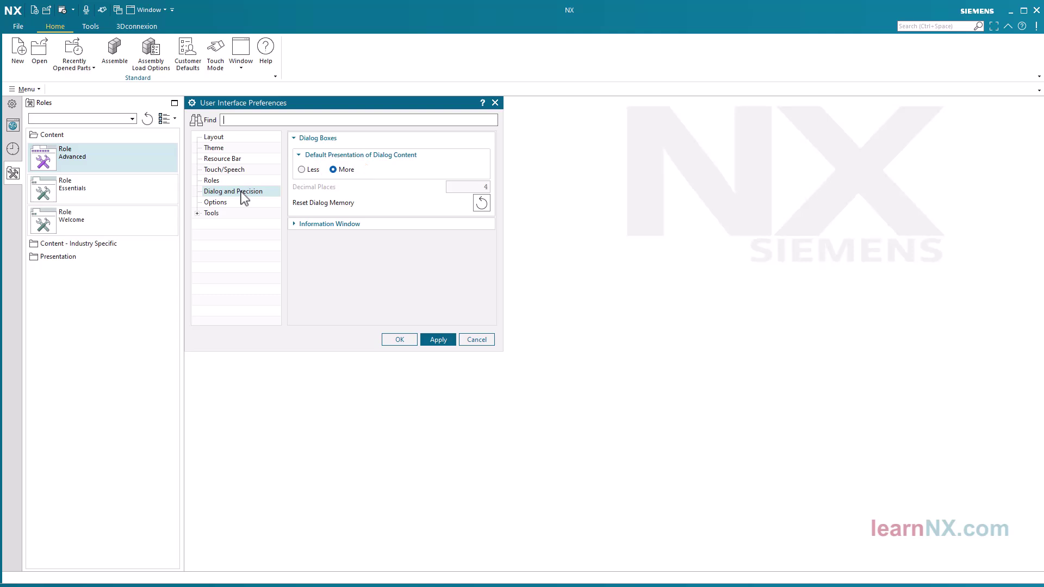
left_click(400, 340)
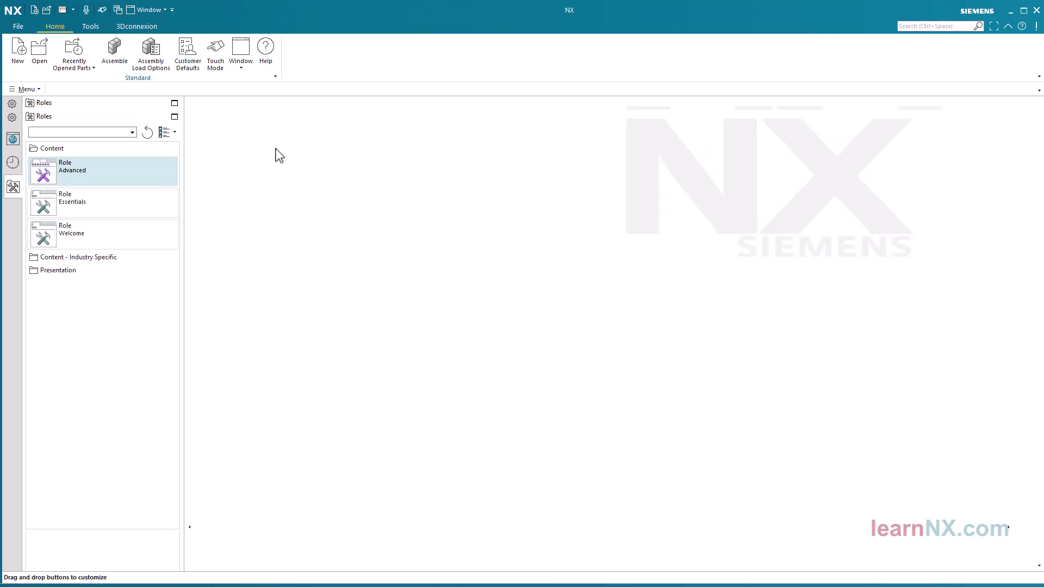
Step: Turn off Adjust to Screen Display Scale and set ribbon icons to Large (150%)
key("ctrl+1")
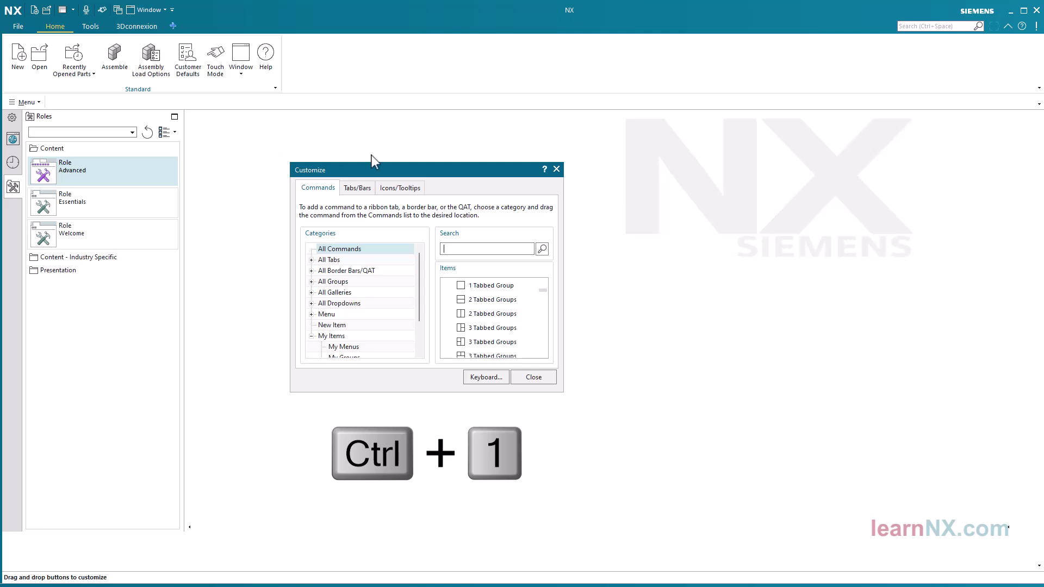
left_click(395, 190)
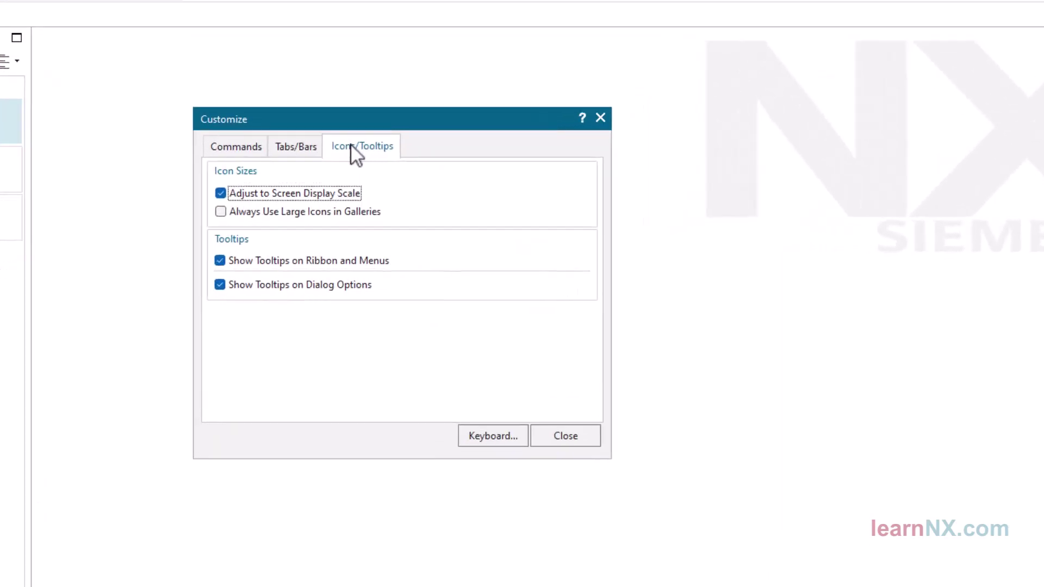
left_click(220, 194)
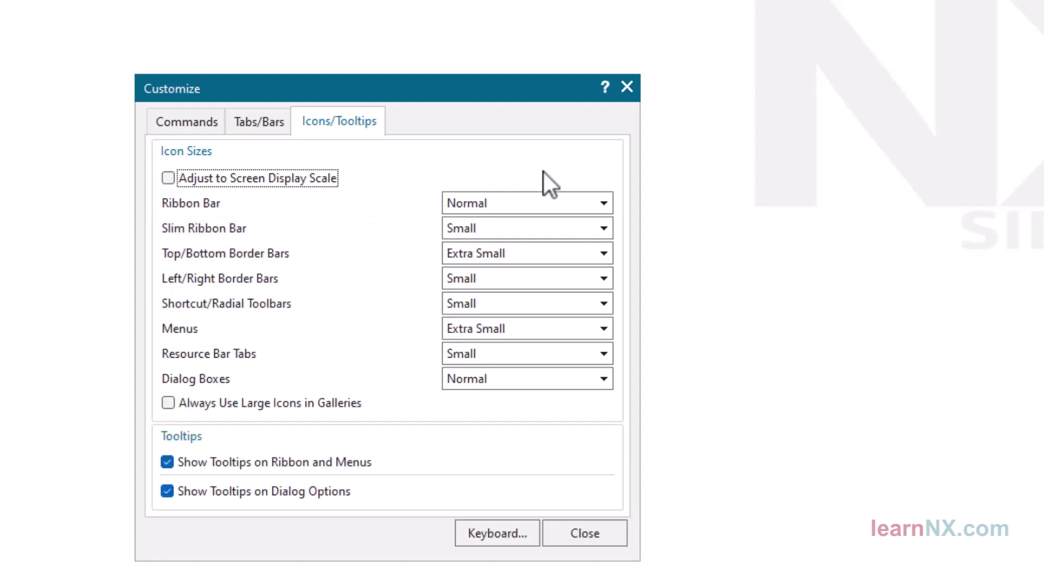
left_click(602, 203)
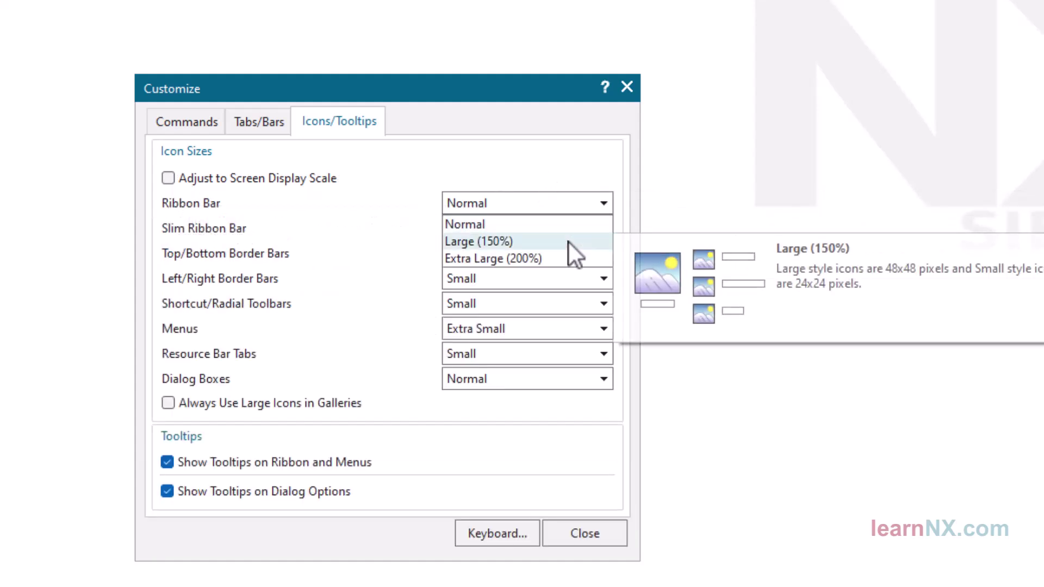
left_click(571, 243)
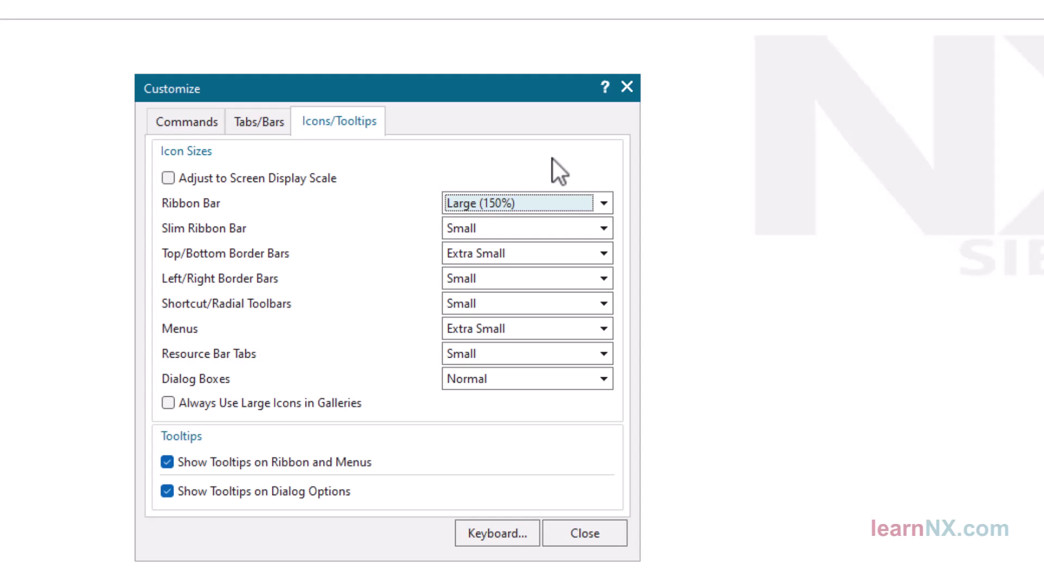
left_click(583, 532)
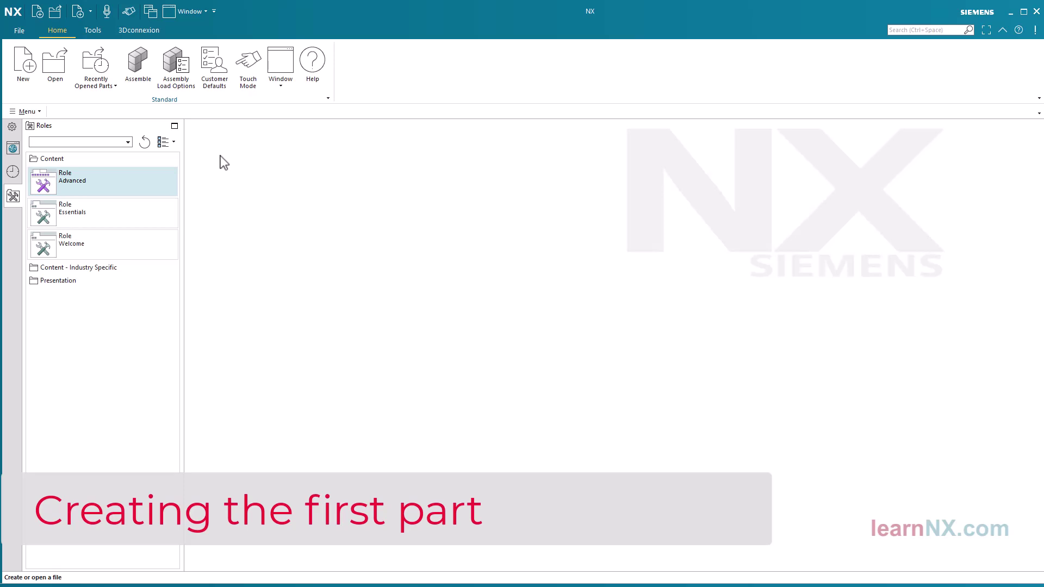
Step: Browse the Routing, Drawing, Simulation, Additive and Line Planner template tabs, then select Model
left_click(25, 65)
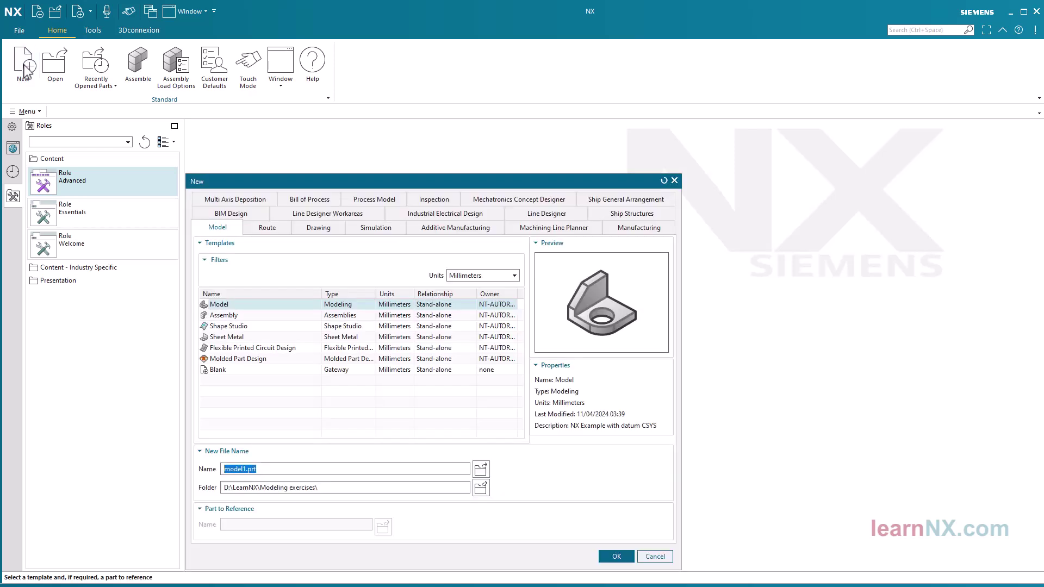
left_click(279, 231)
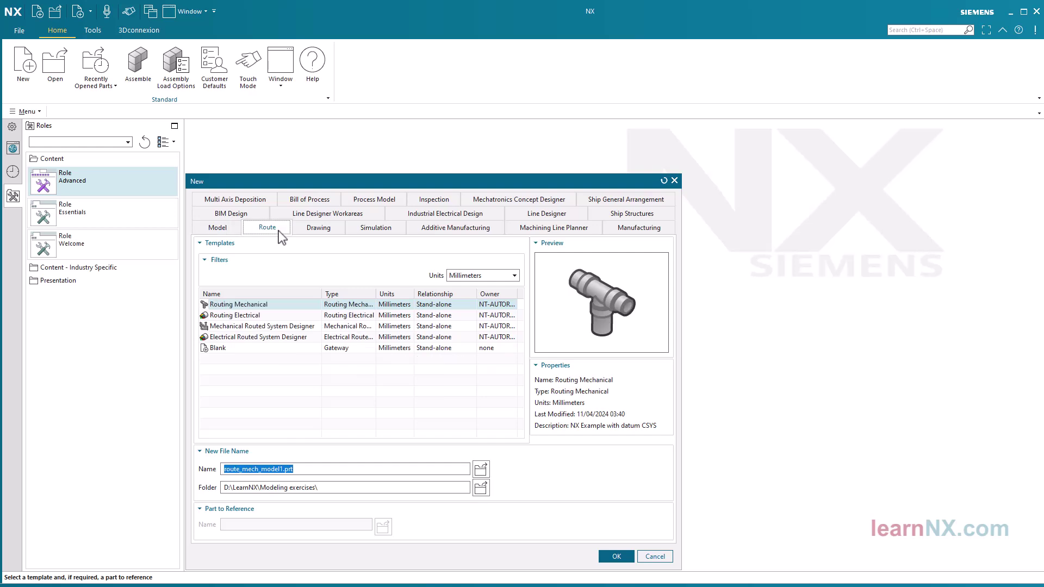
left_click(321, 235)
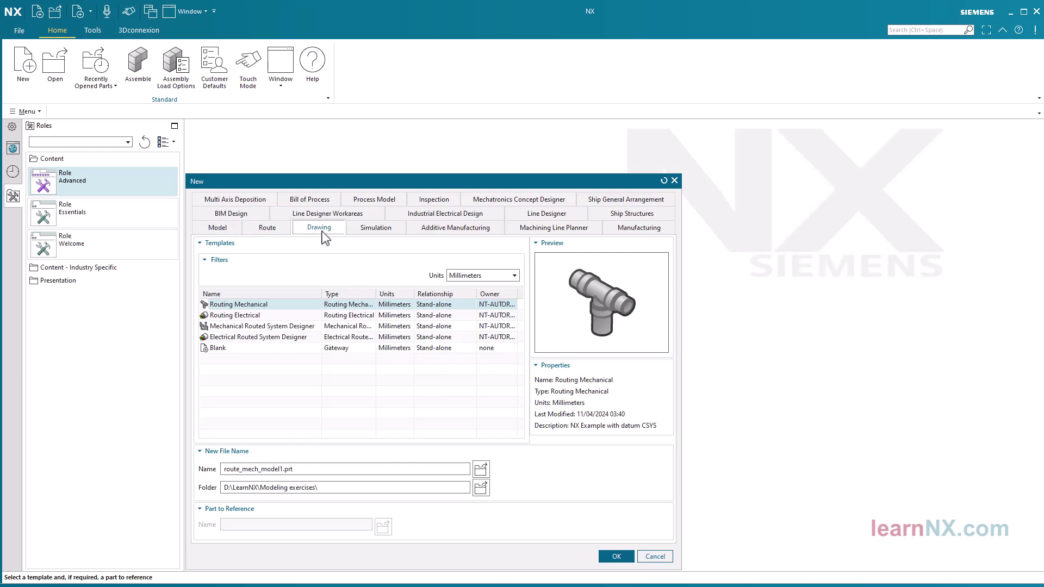
left_click(391, 234)
left_click(454, 230)
left_click(527, 229)
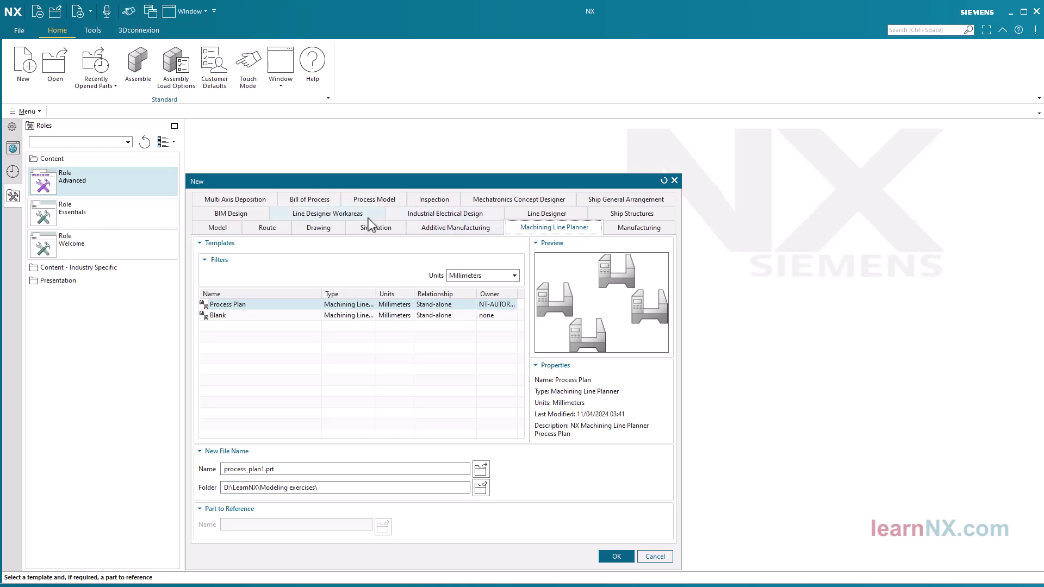
left_click(223, 228)
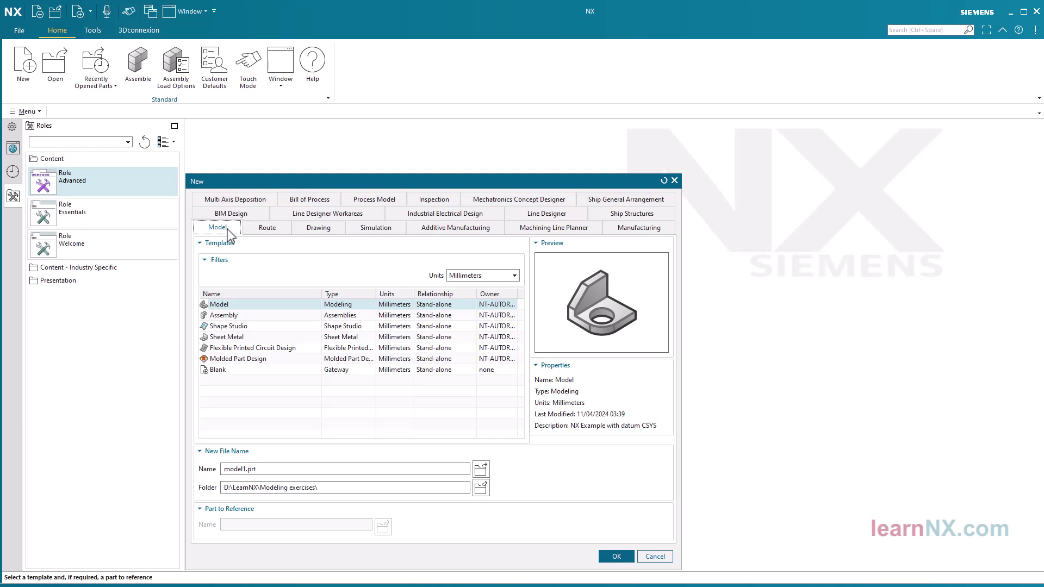
left_click(244, 306)
Step: Name the new Model part M1 and create it
double_click(337, 469)
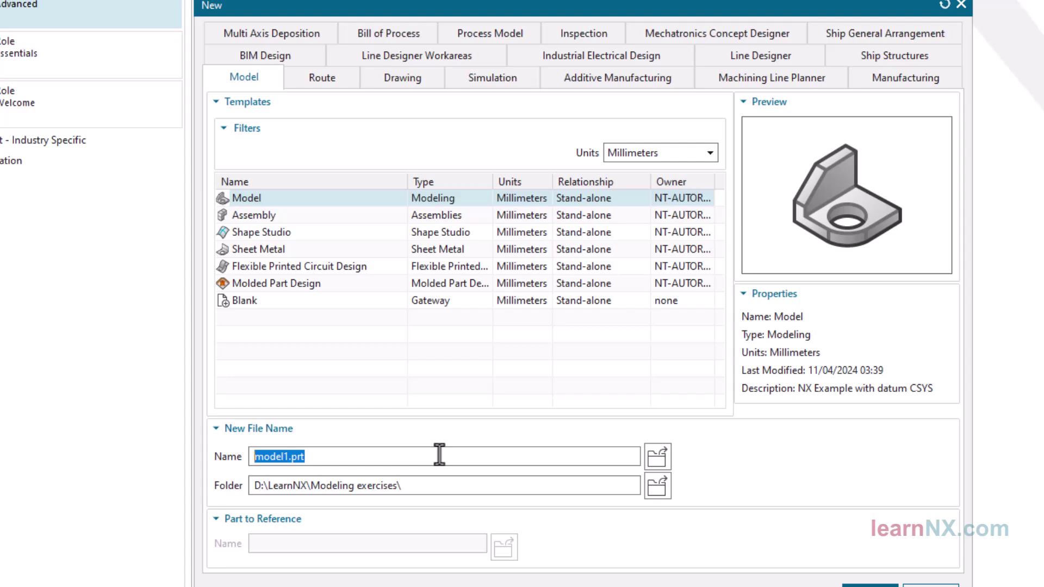
type("M1")
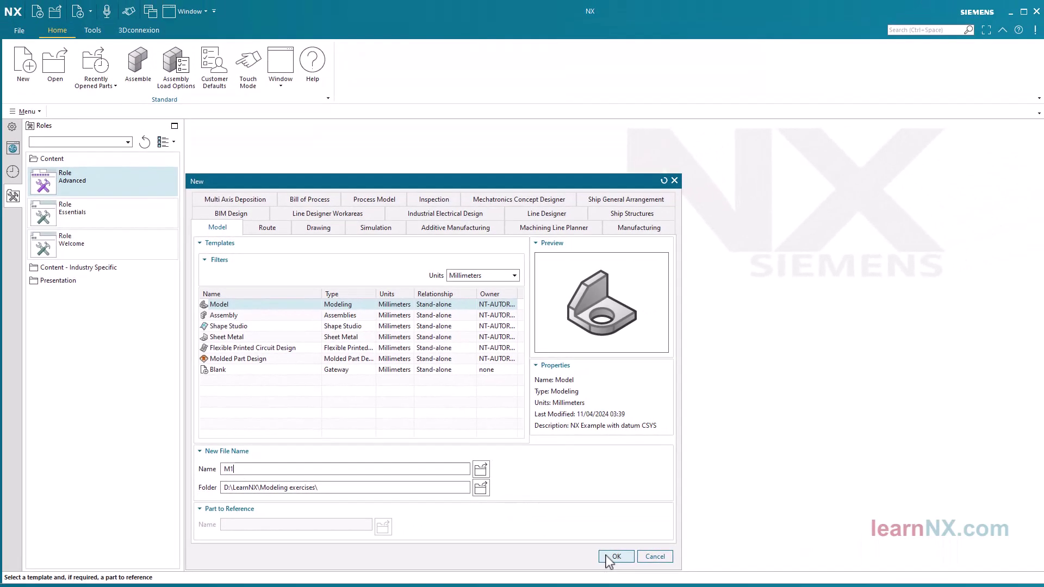
left_click(614, 557)
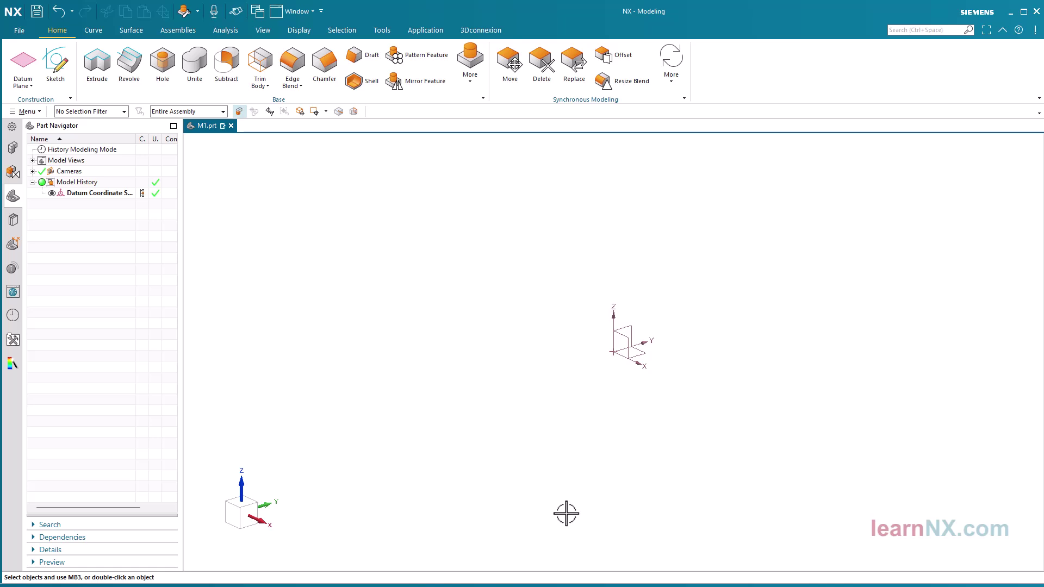
left_click(103, 31)
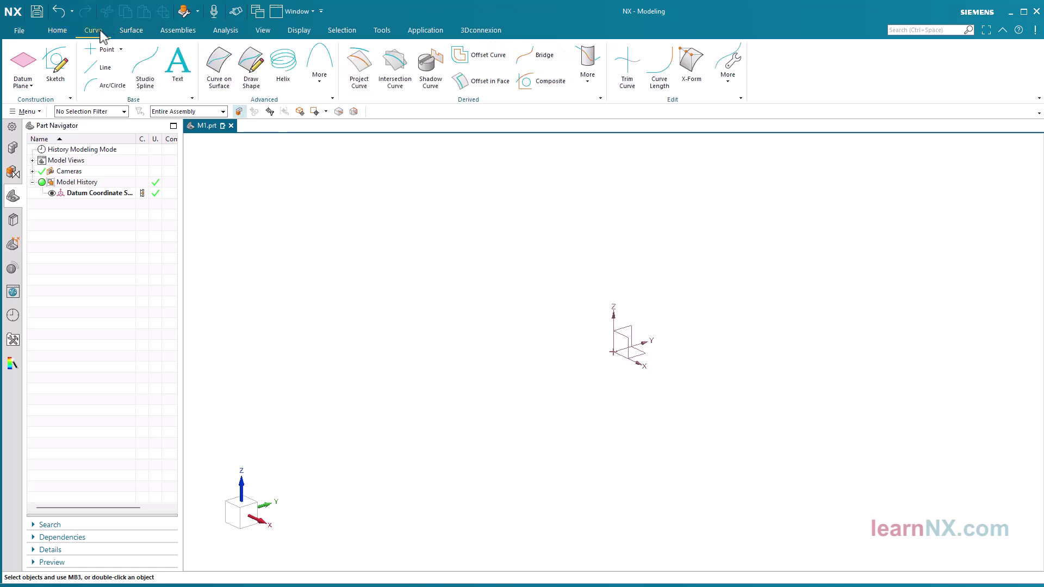
left_click(131, 31)
left_click(185, 31)
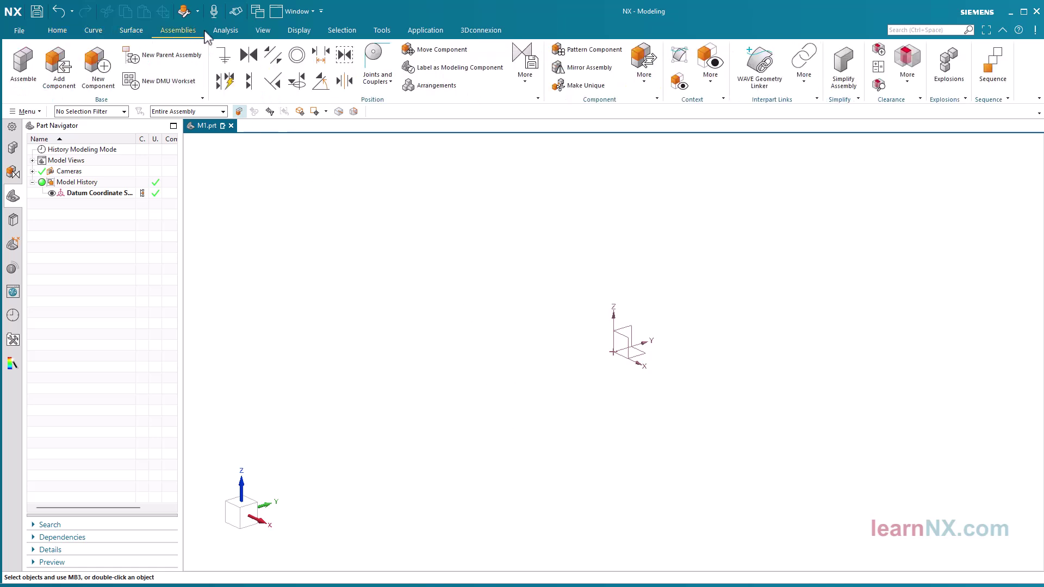
left_click(225, 31)
left_click(262, 31)
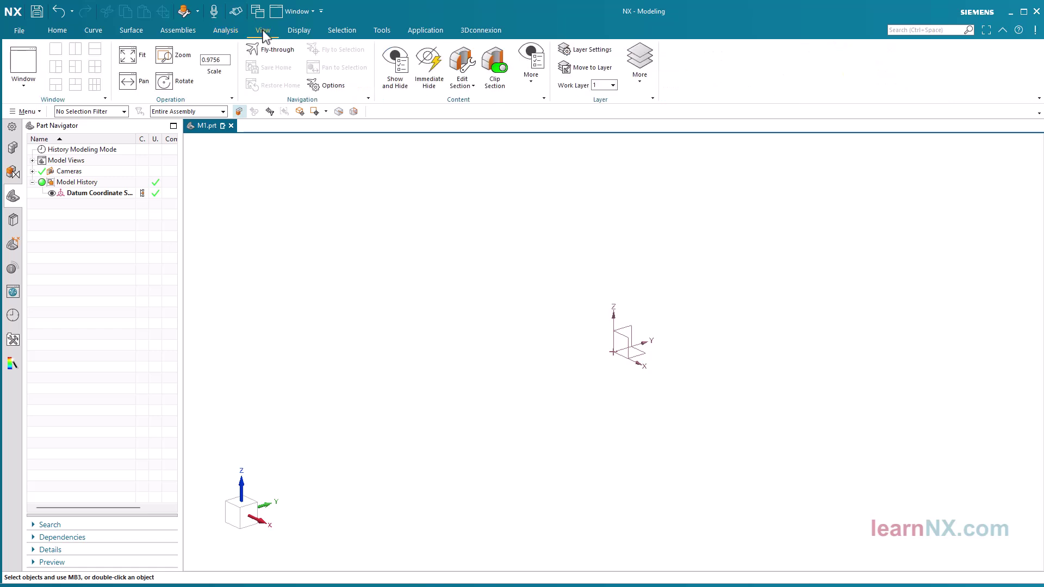
left_click(57, 33)
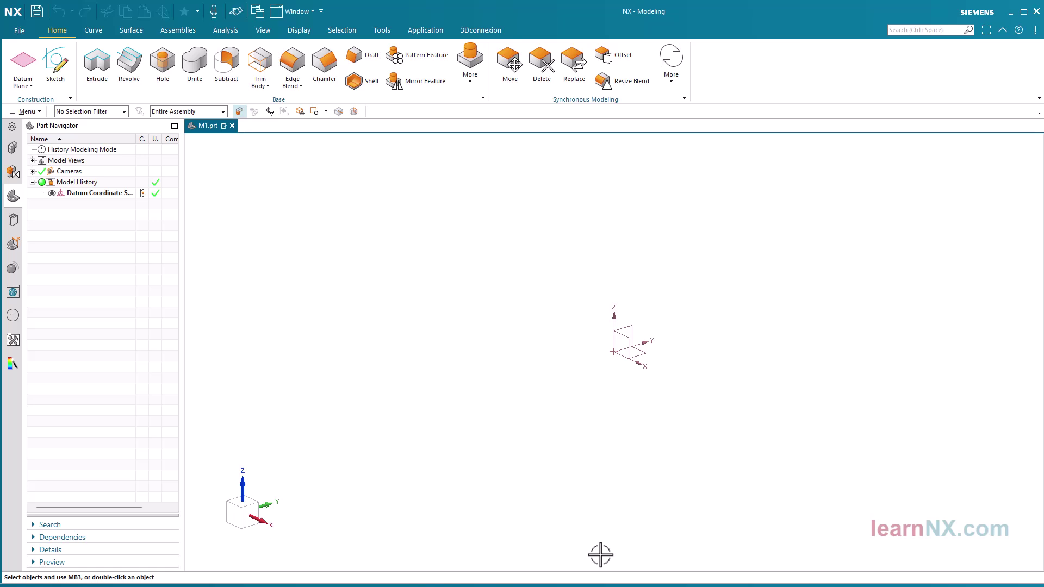
Step: Remove the Assembly Navigator tab from the resource bar
left_click(12, 128)
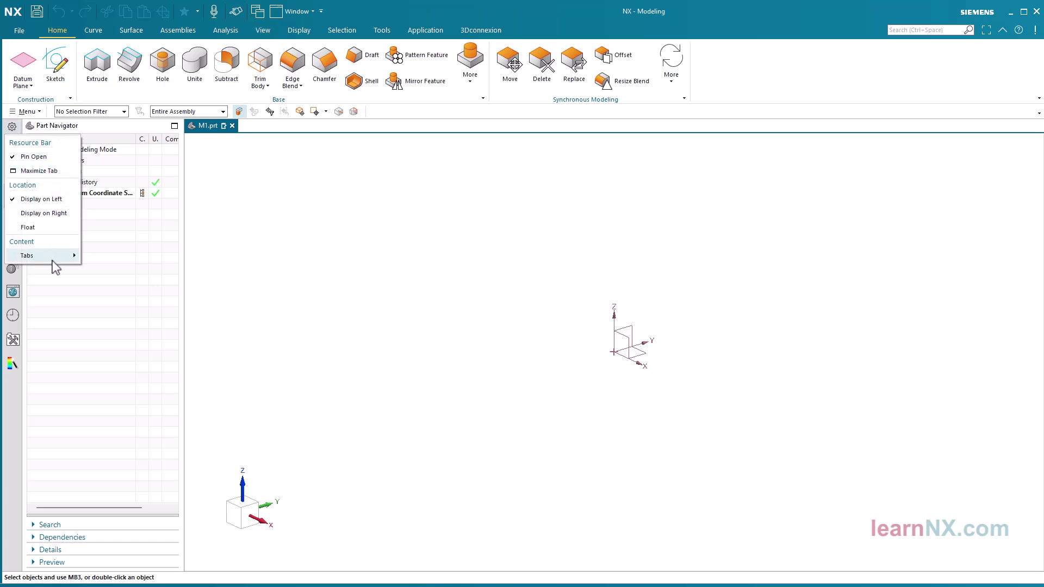
mouse_move(53, 262)
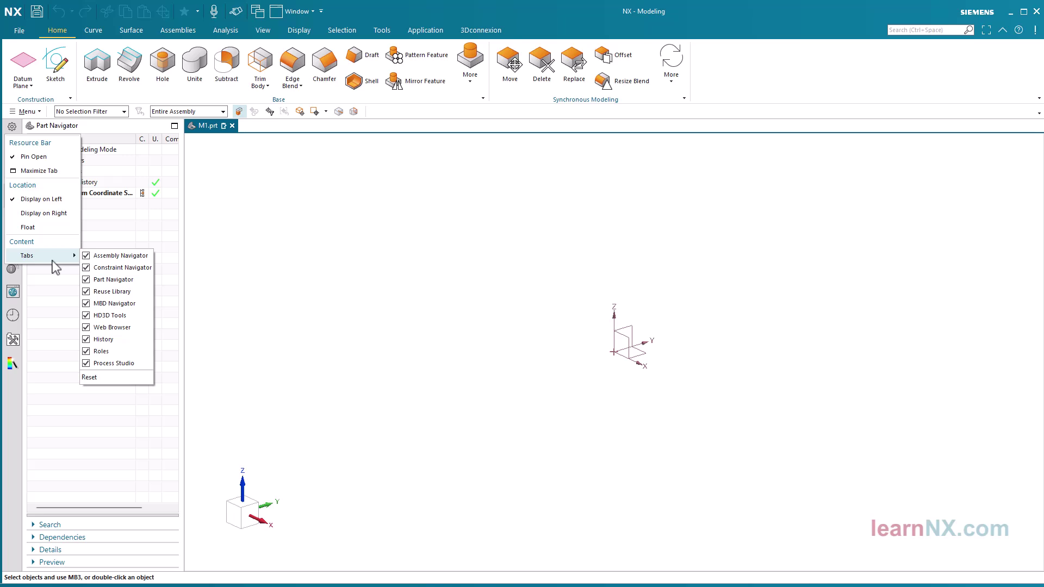
left_click(89, 268)
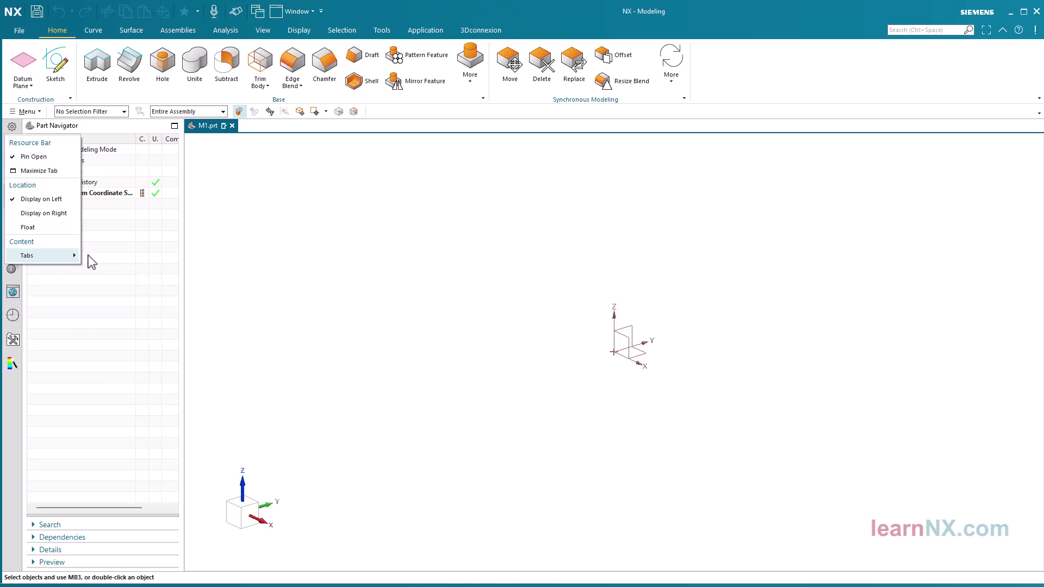
Step: Remove the Constraint, Part, Reuse Library, MBD, HD3D, Web Browser and Process Studio tabs
left_click(13, 128)
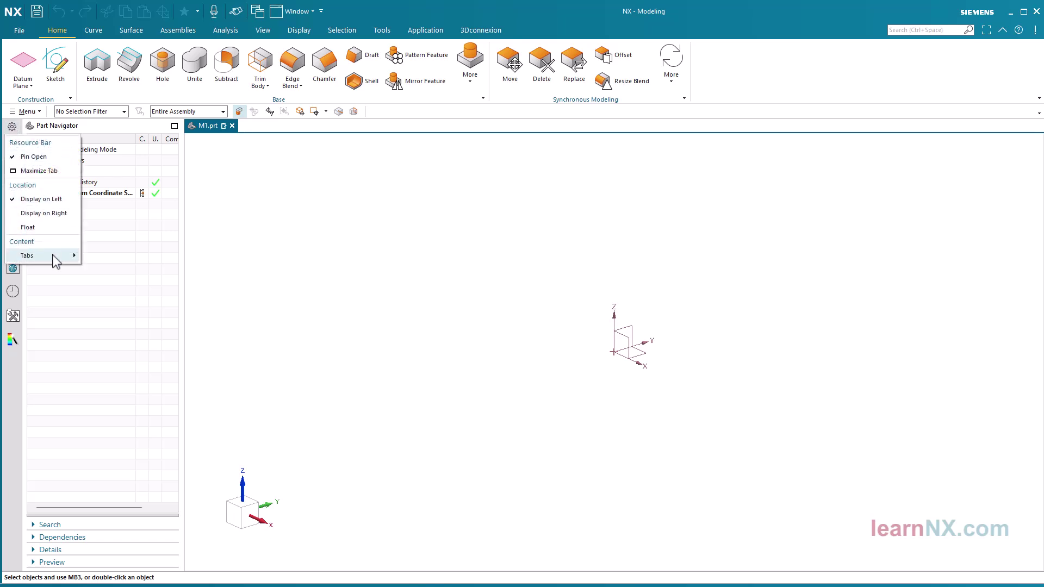
mouse_move(52, 255)
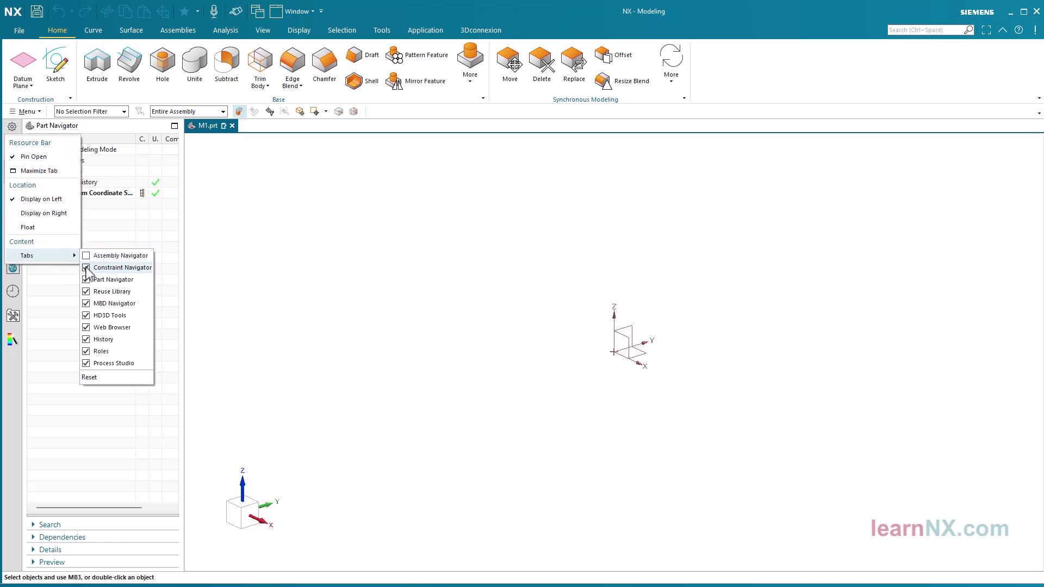
left_click(86, 267)
left_click(86, 279)
left_click(86, 291)
left_click(125, 303)
left_click(117, 315)
left_click(120, 327)
left_click(132, 362)
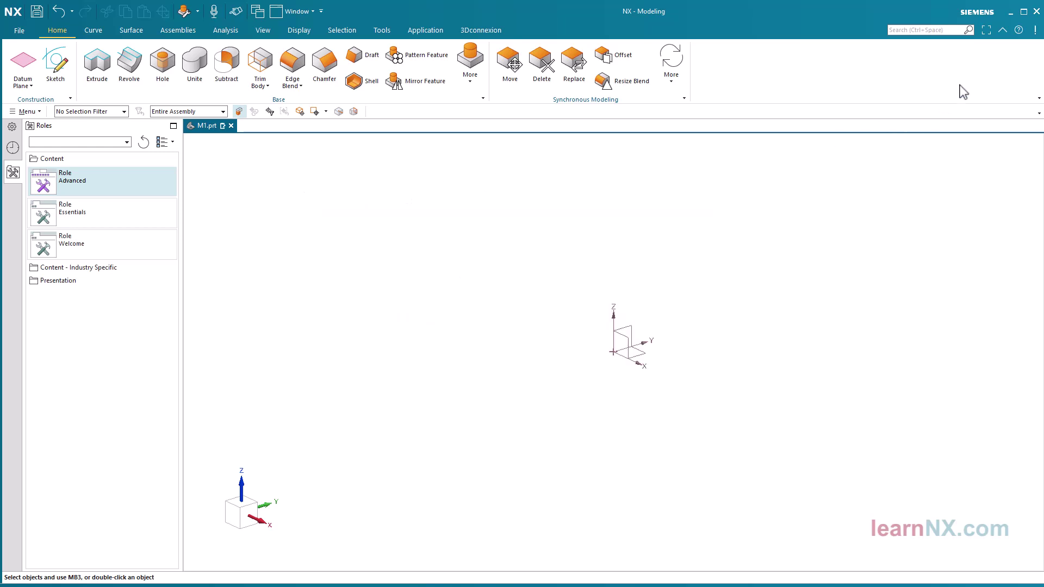
Step: Cancel exiting NX, save M1.prt, and start a new part from the File menu
left_click(1036, 12)
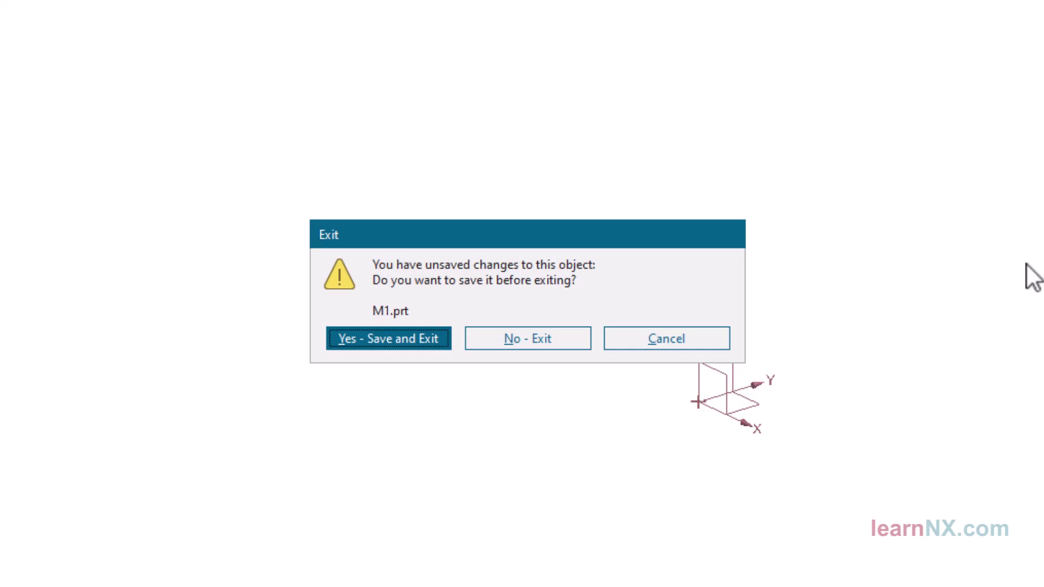
left_click(705, 343)
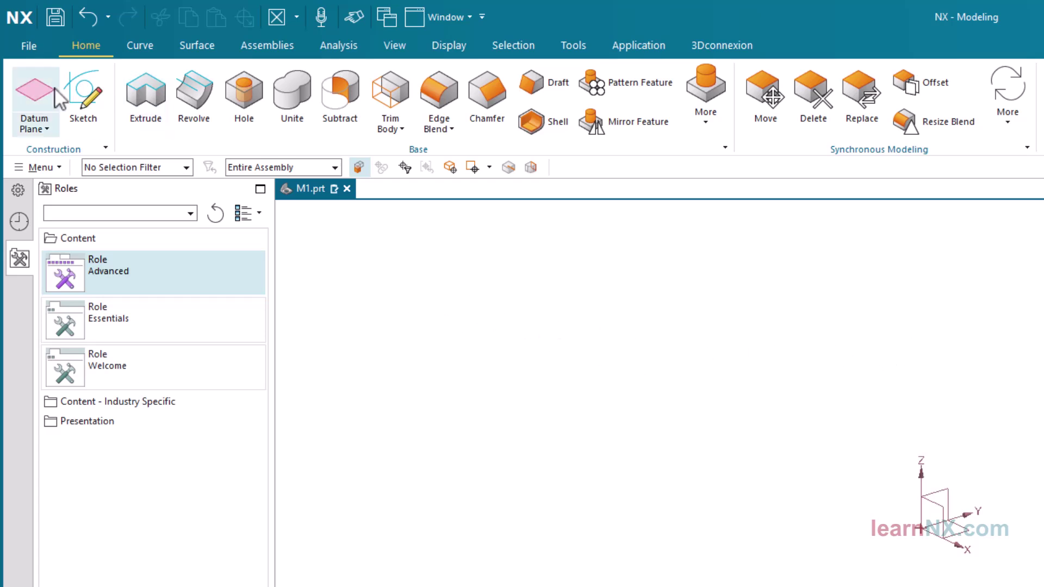
left_click(54, 19)
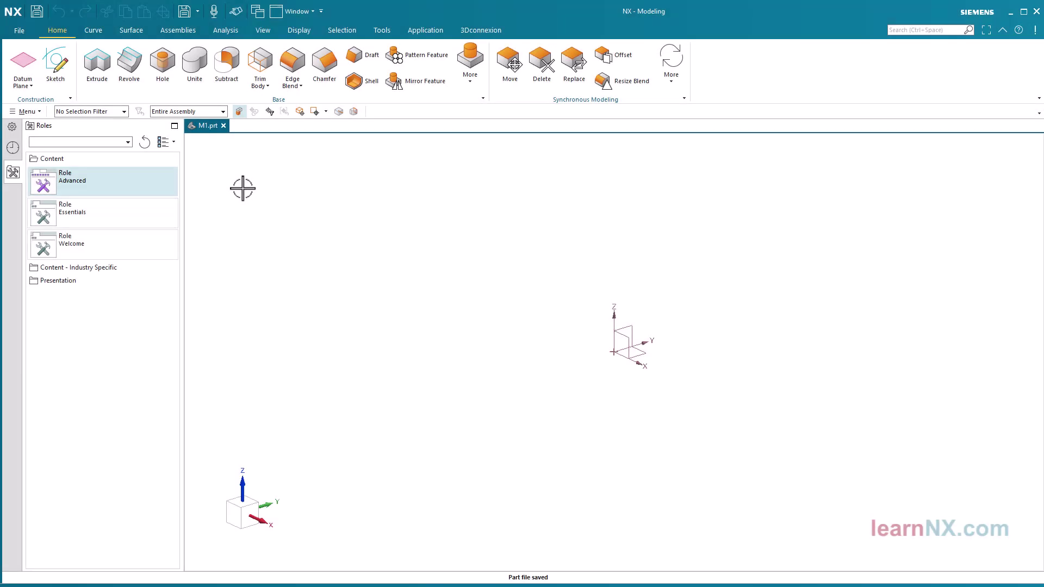
left_click(20, 31)
left_click(39, 62)
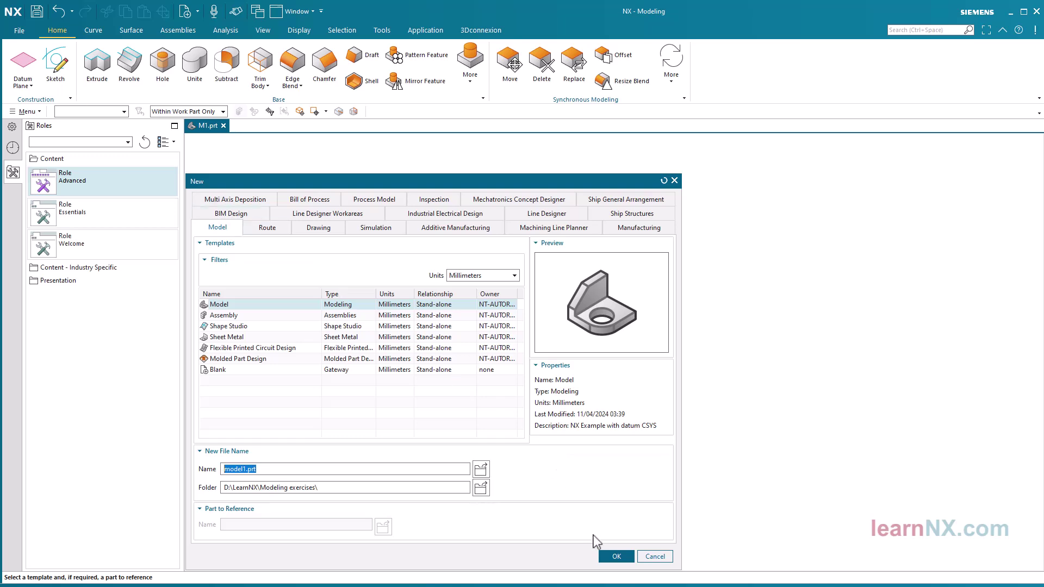
Step: Create model1.prt and save it to D:\LearnNX\Modeling exercises
left_click(616, 556)
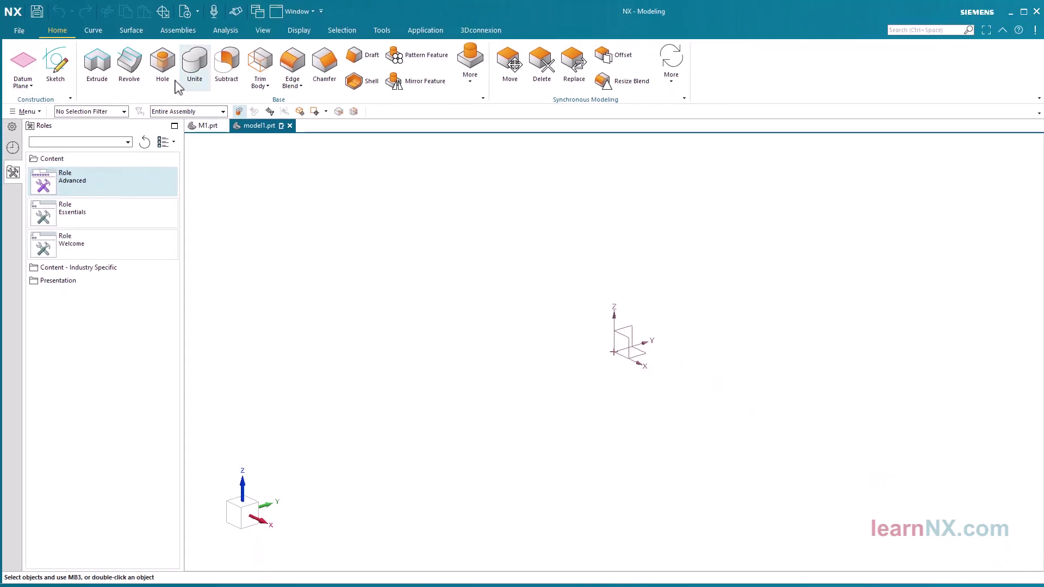
left_click(36, 12)
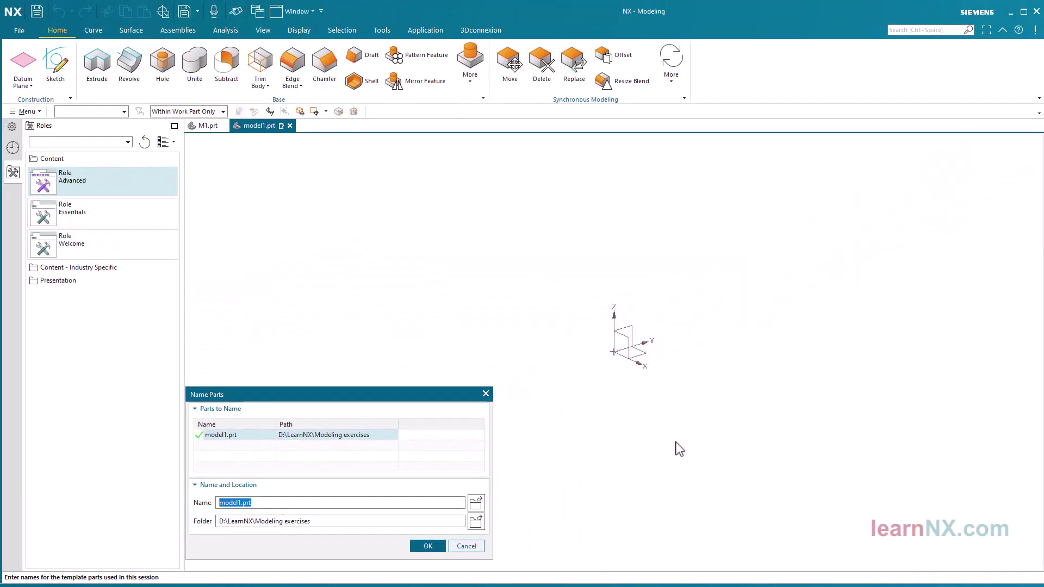
left_click(436, 546)
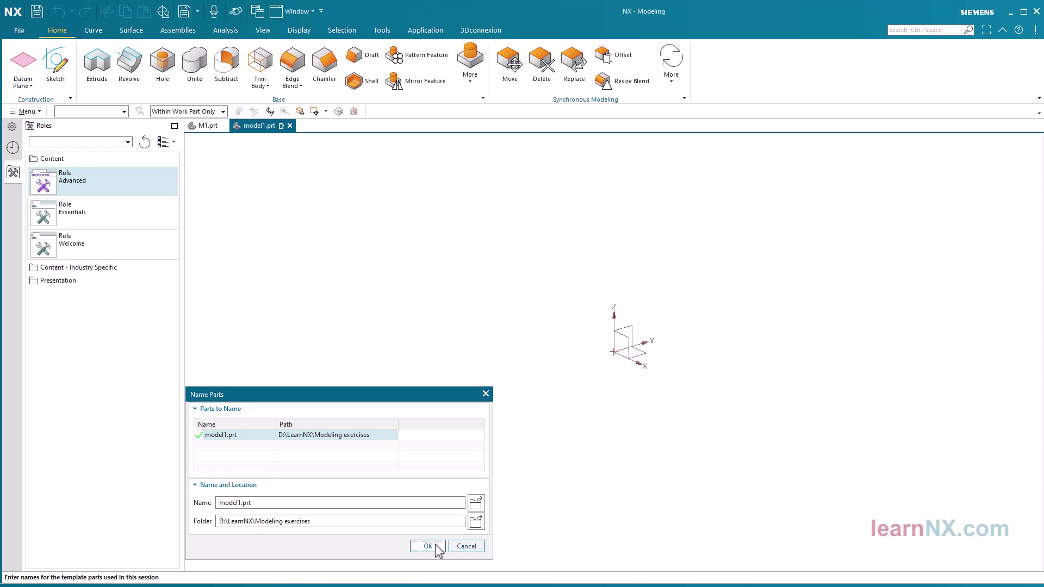